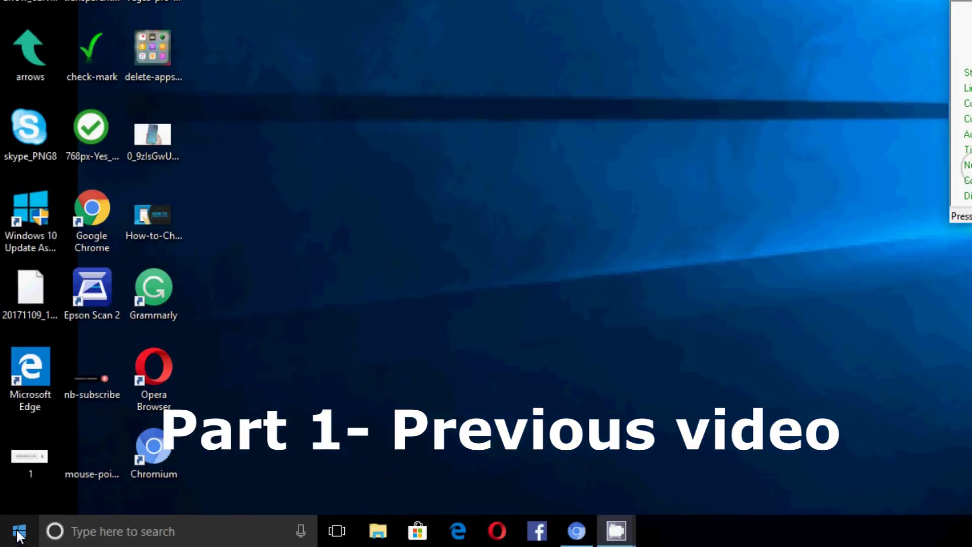
- Open Control Panel's Programs and Features via a 'control' Start search, showing 56 installed programs (5.55 GB)
click(13, 538)
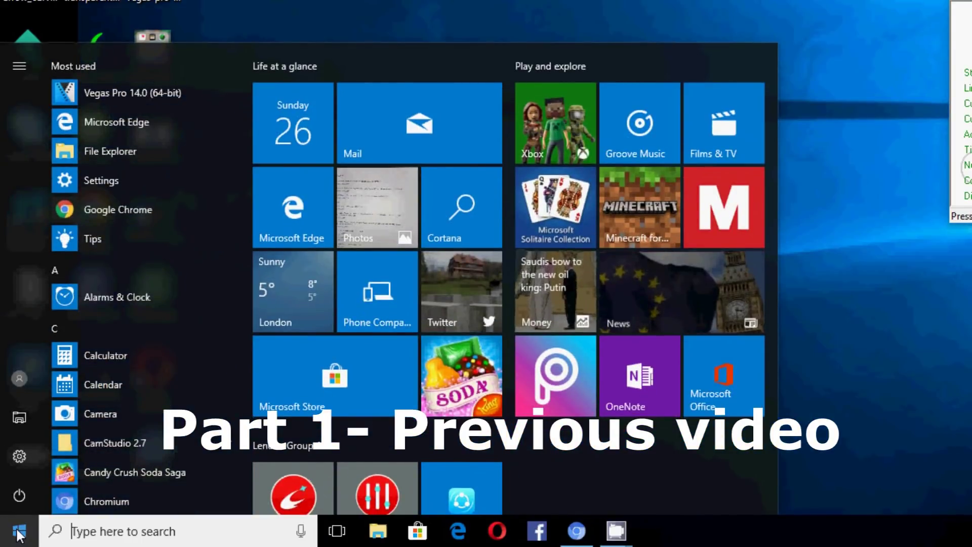
text(control)
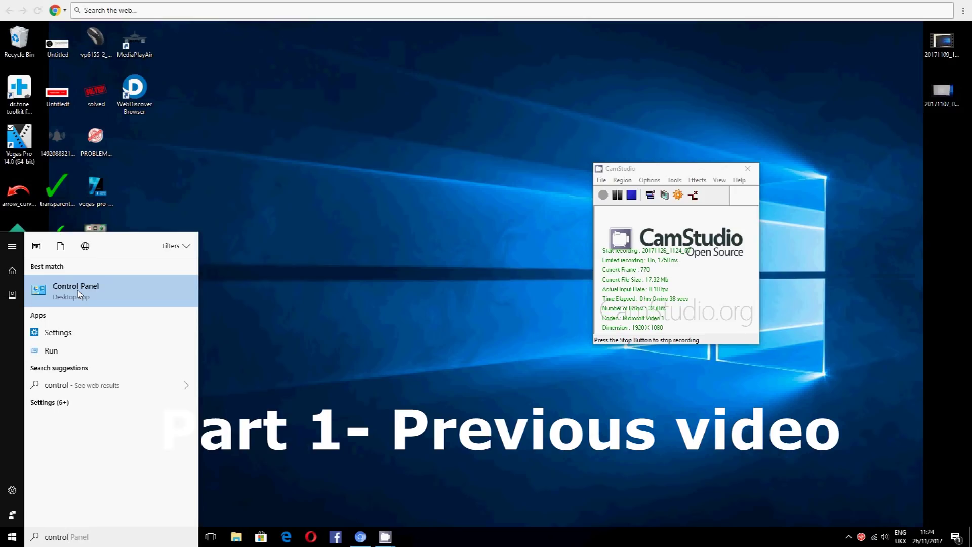
click(124, 136)
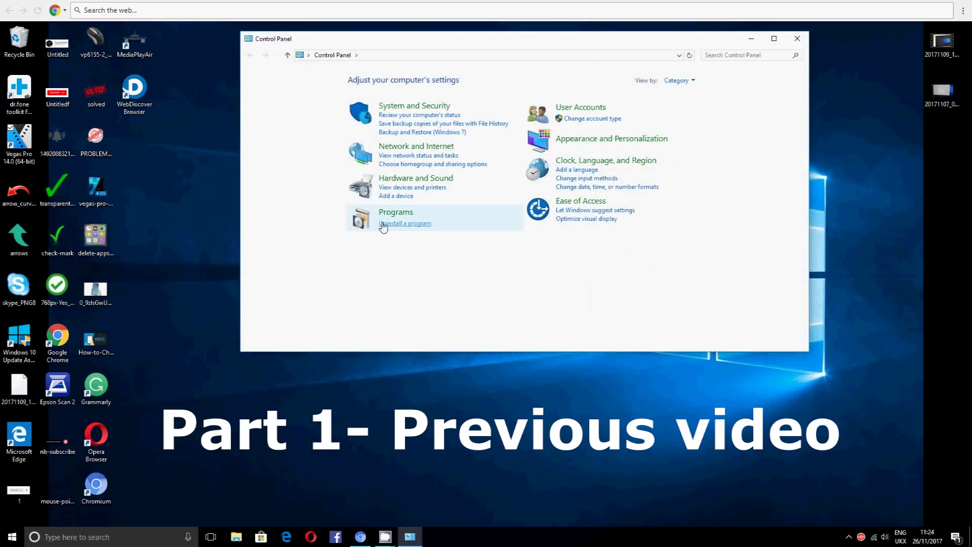
click(382, 224)
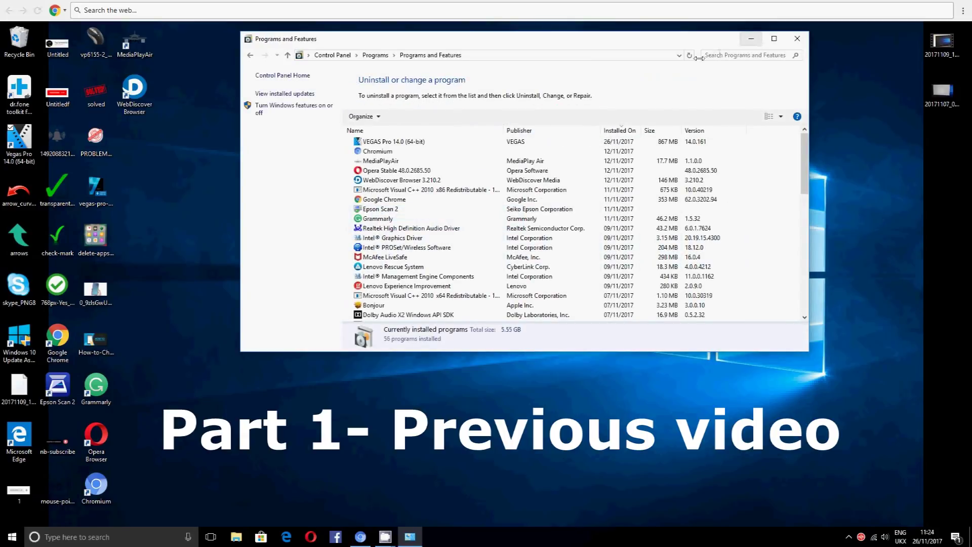
click(247, 57)
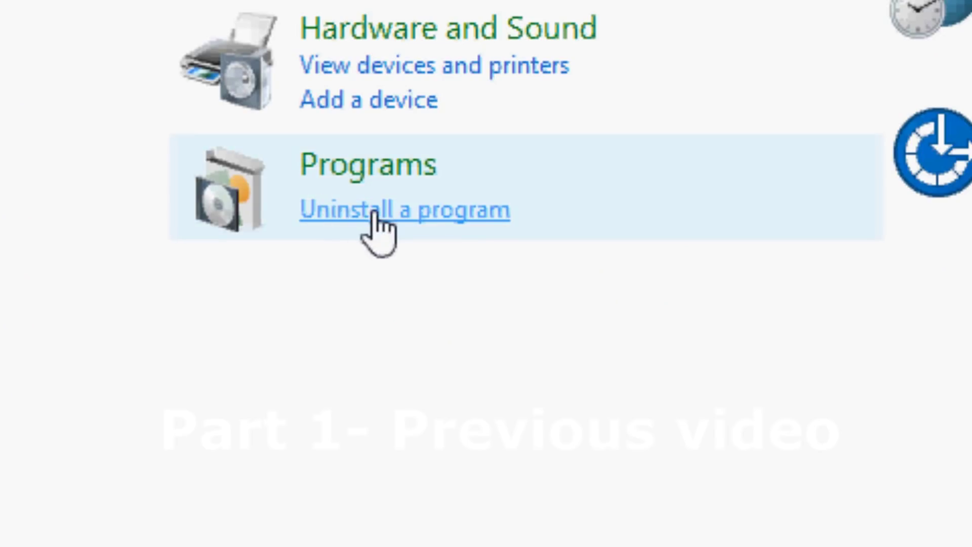
click(374, 212)
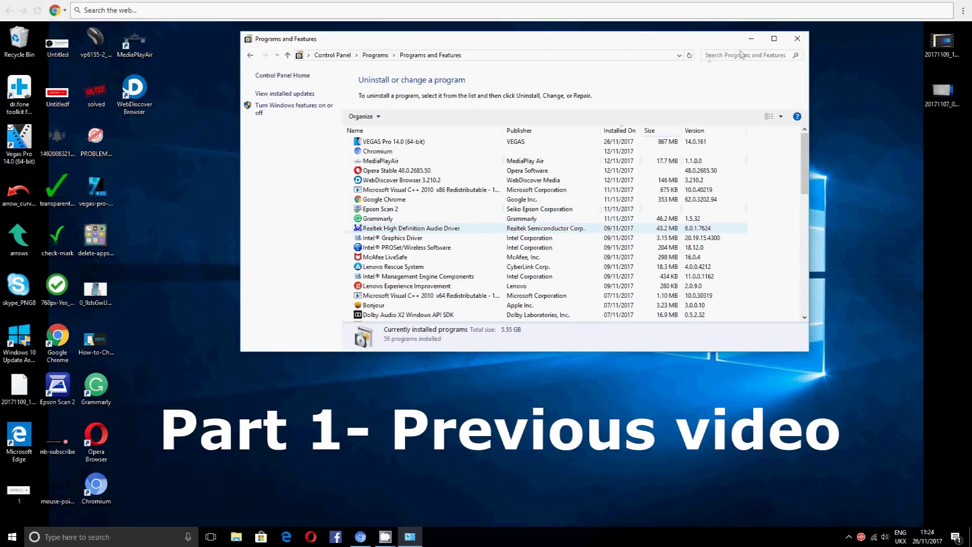
click(736, 55)
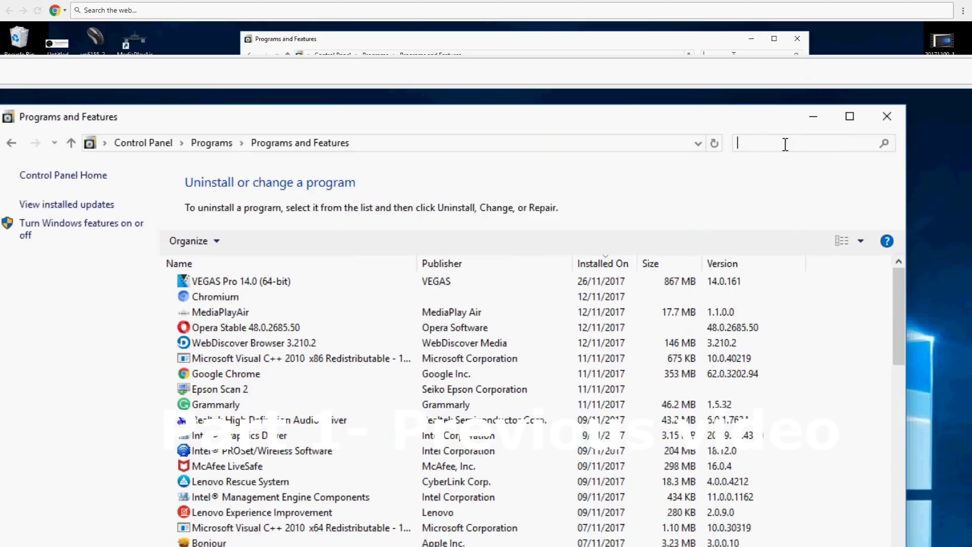
- Filter the installed programs by 'web' so only WebDiscover Browser 3.210.2 (146 MB) remains
text(web)
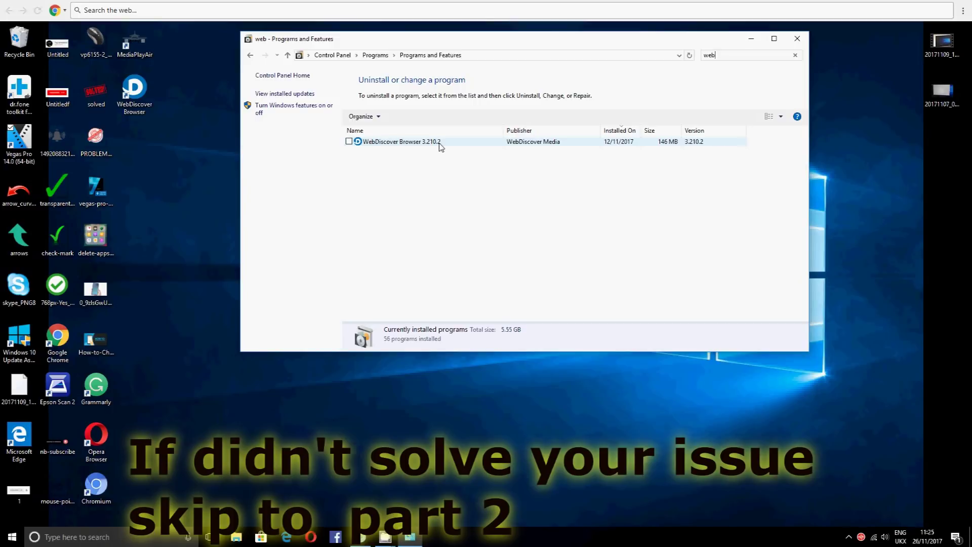
- Uninstall WebDiscover Browser 3.210.2 and confirm removing all its components
click(439, 144)
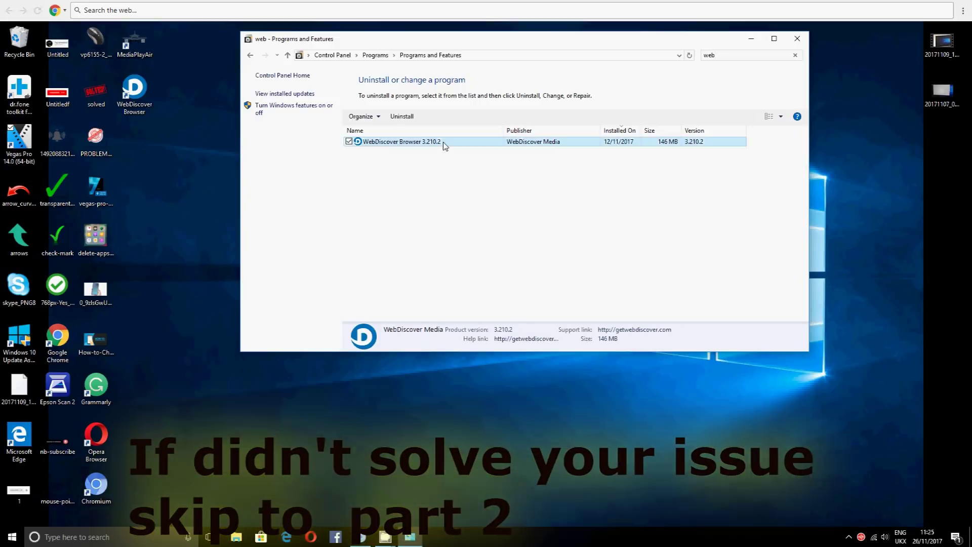
click(402, 116)
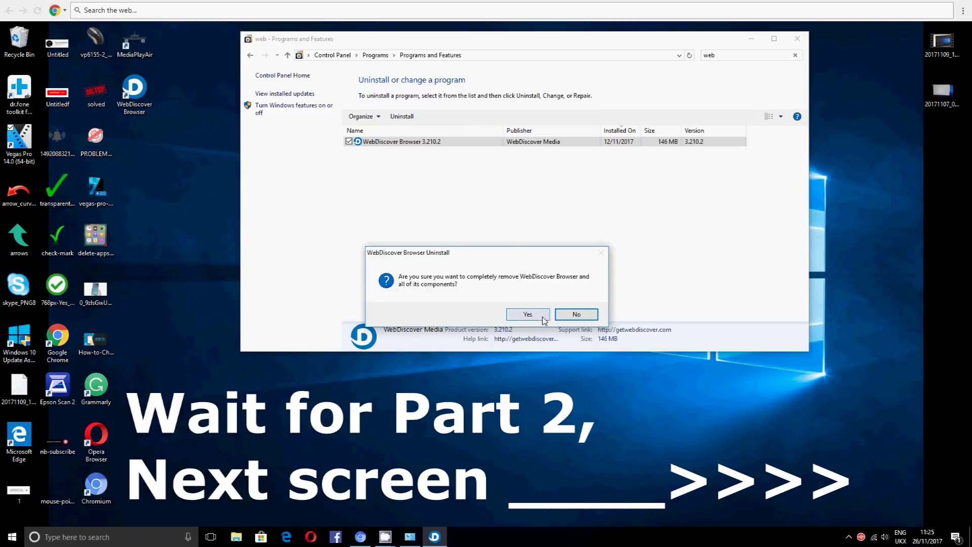
click(527, 314)
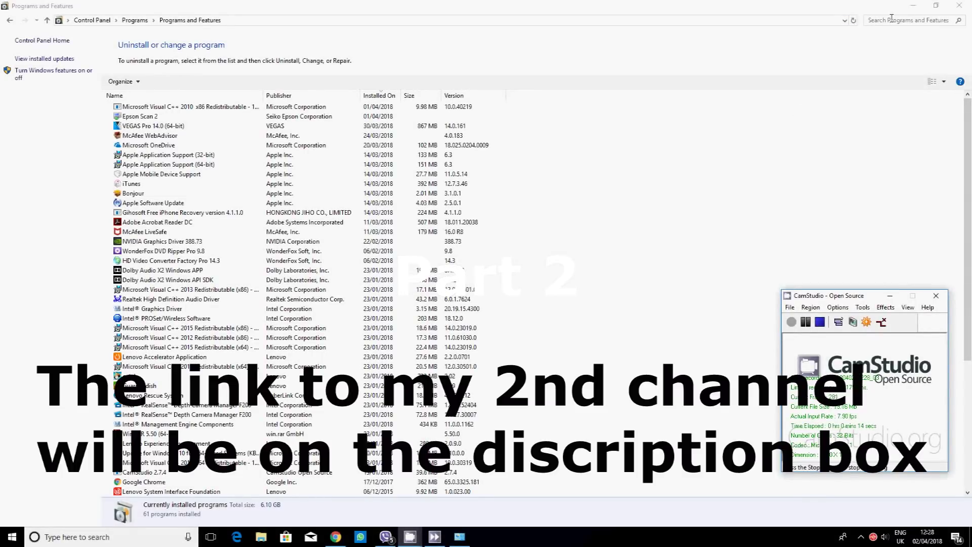
click(891, 21)
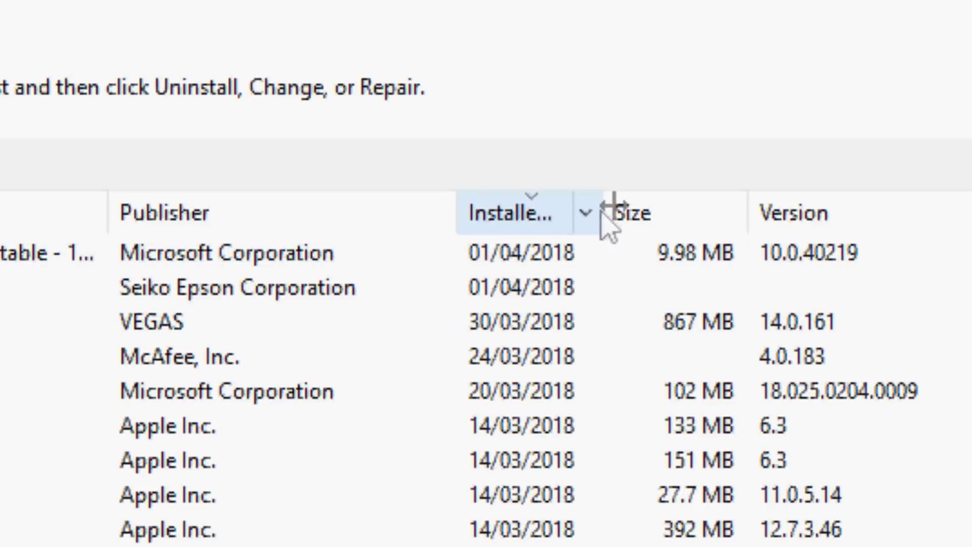
- Widen the Installed On column and sort by install date, newest (01/04/2018) first
drag(609, 205, 741, 213)
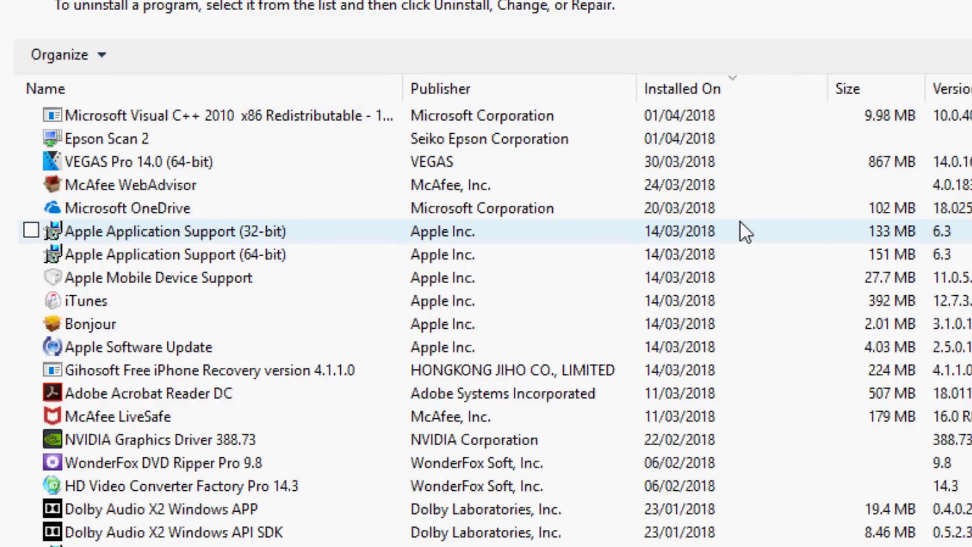
click(679, 94)
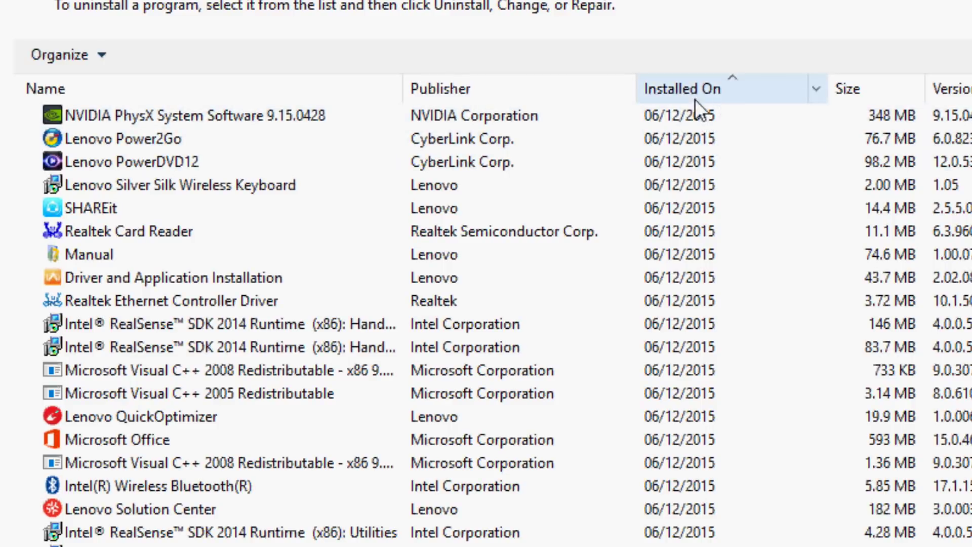
click(694, 95)
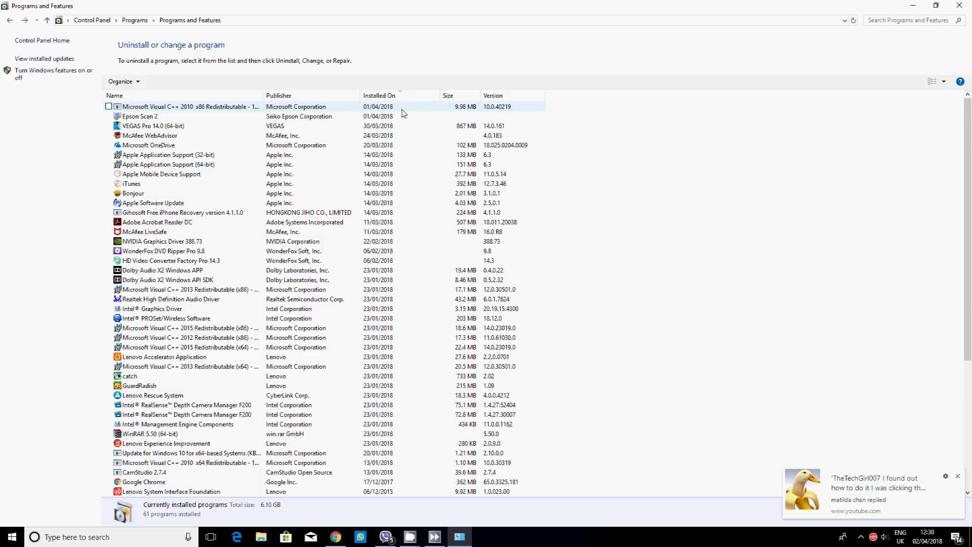
click(892, 22)
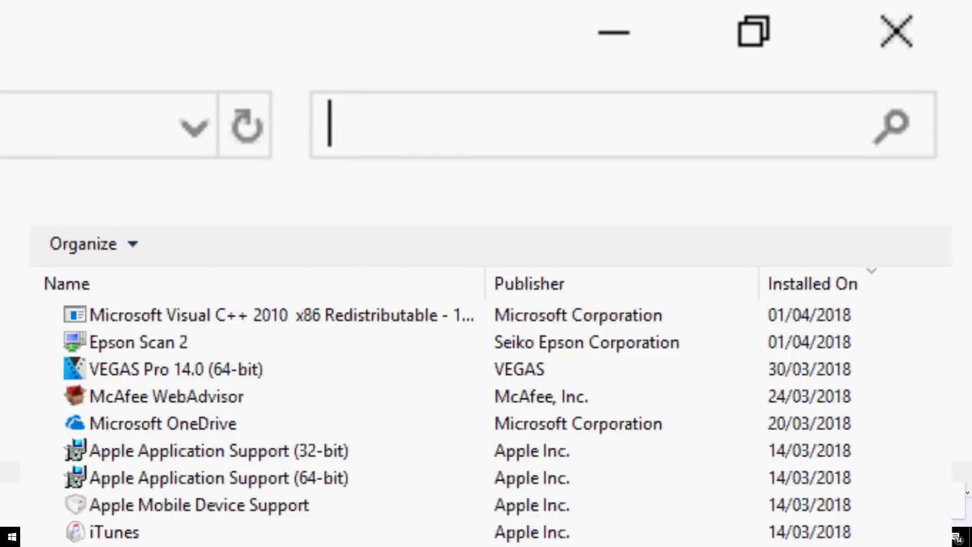
- Search installed programs for 'search', 'bar' and 'tool', clearing each term afterwards
text(search)
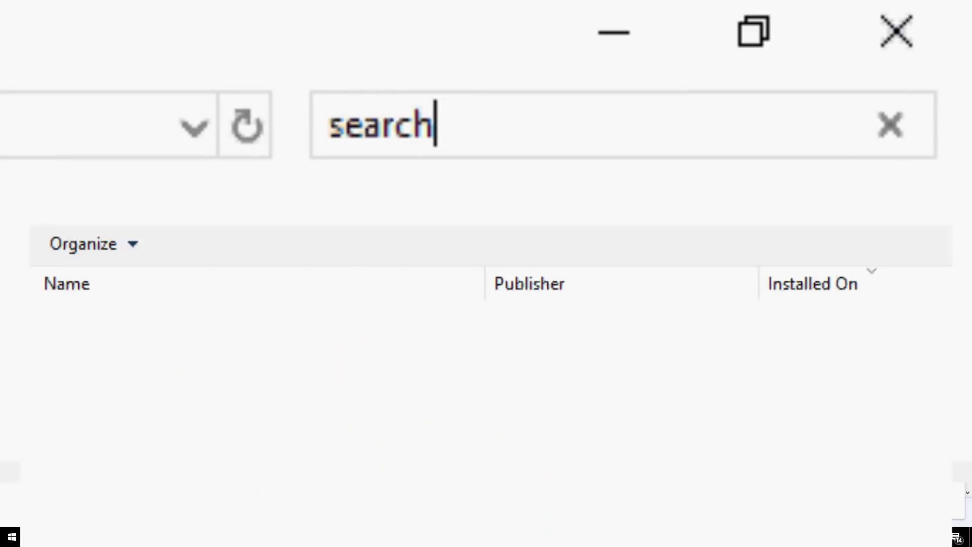
key(BackSpace)
key(BackSpace)
key(BackSpace)
key(BackSpace)
key(BackSpace)
key(BackSpace)
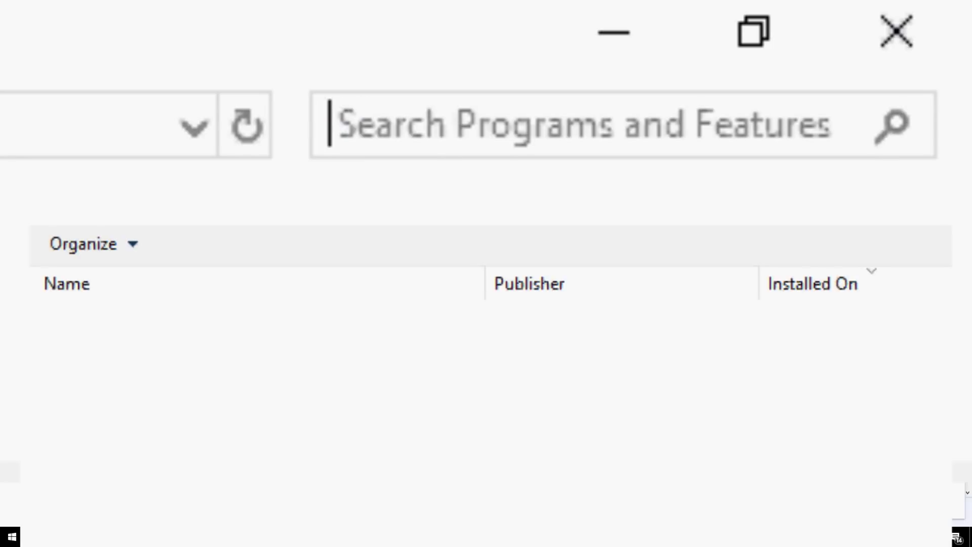
text(bar)
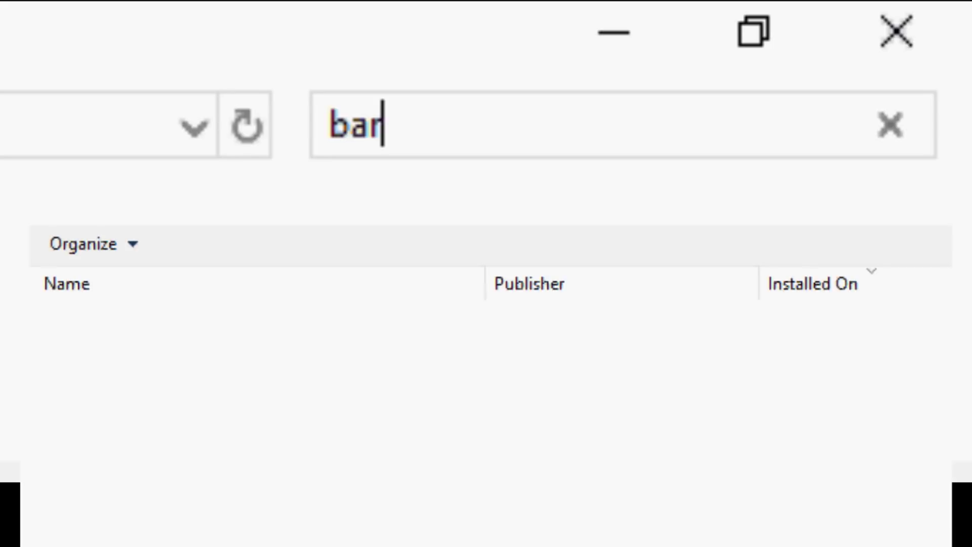
key(BackSpace)
key(BackSpace)
key(BackSpace)
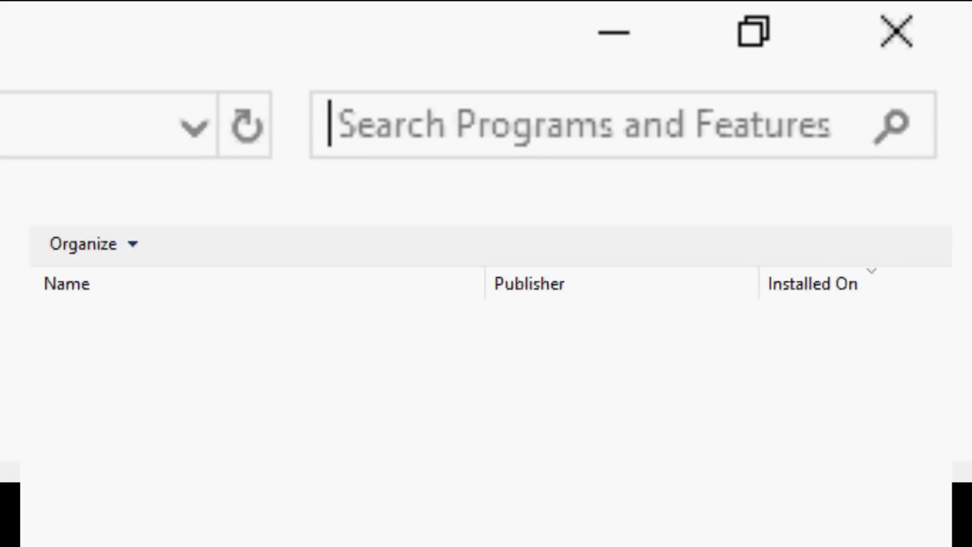
text(tool)
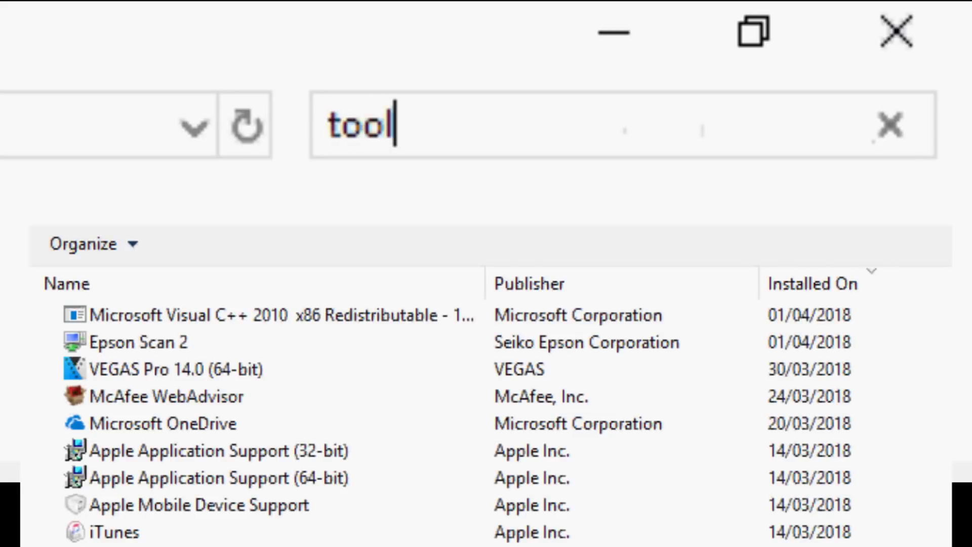
key(BackSpace)
key(BackSpace)
key(BackSpace)
key(BackSpace)
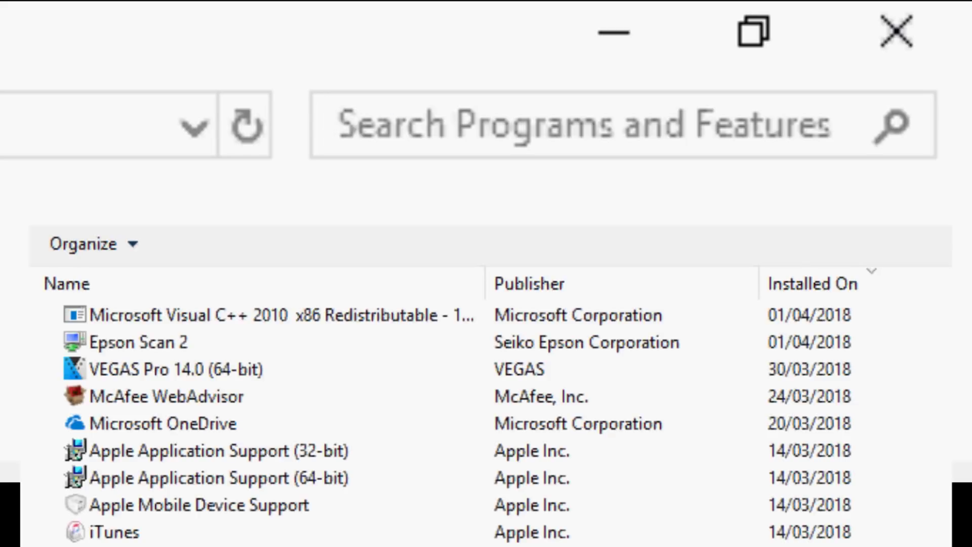
- Search for 'discover', then 'google' (only Google Chrome matches), and clear the filter
text(discover)
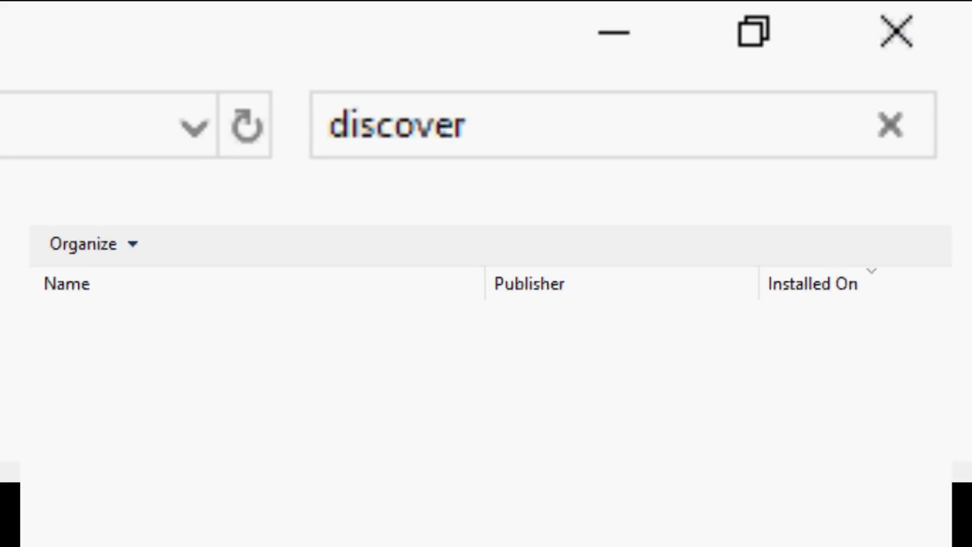
key(BackSpace)
key(BackSpace)
key(BackSpace)
key(BackSpace)
key(BackSpace)
key(BackSpace)
key(BackSpace)
key(BackSpace)
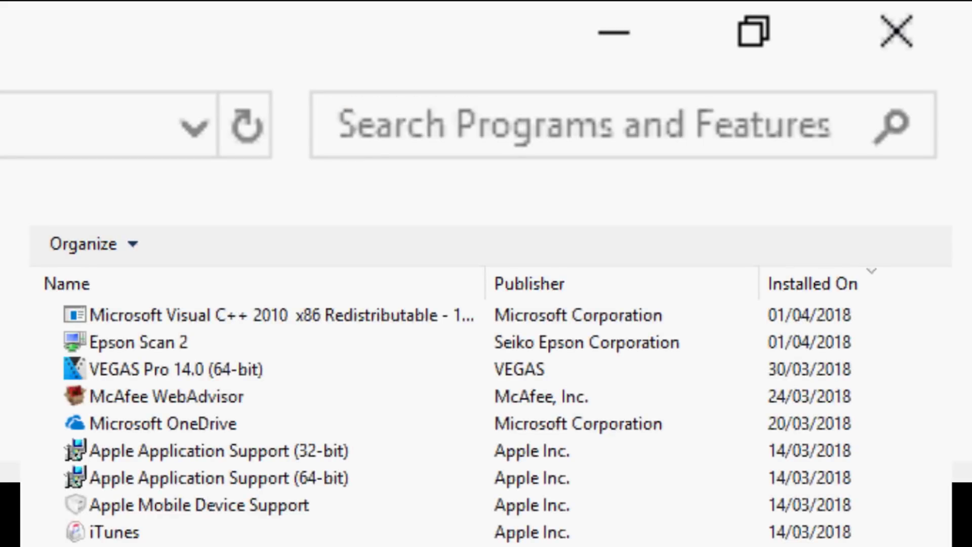
text(google)
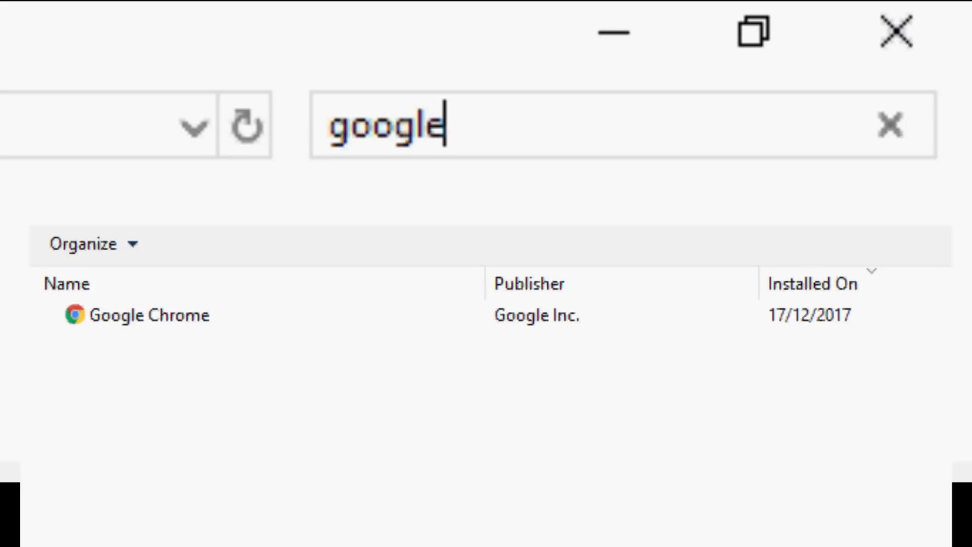
key(BackSpace)
key(BackSpace)
key(BackSpace)
key(BackSpace)
key(BackSpace)
key(BackSpace)
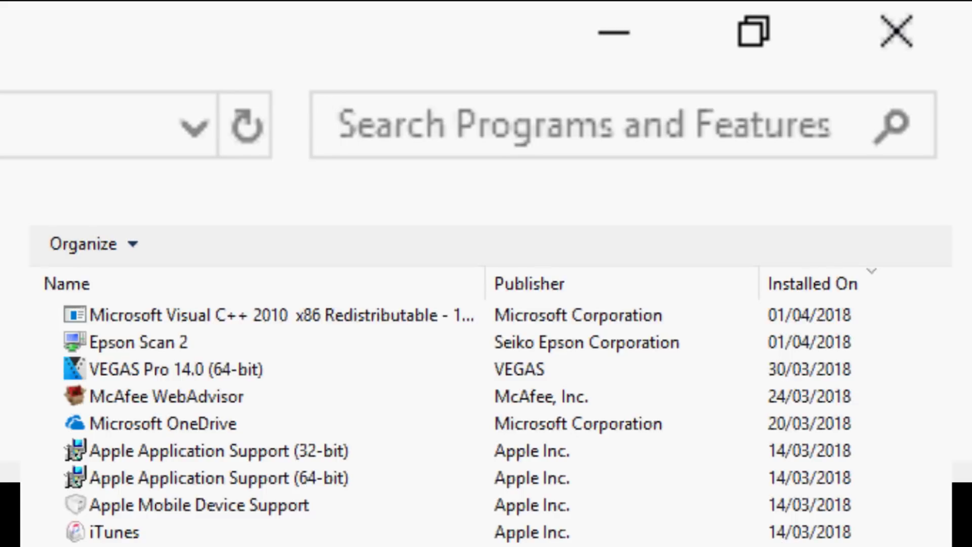
- Try 'yahoo', 'web' (only McAfee WebAdvisor) and 'bing' (no matches), clearing each search
text(yahoo)
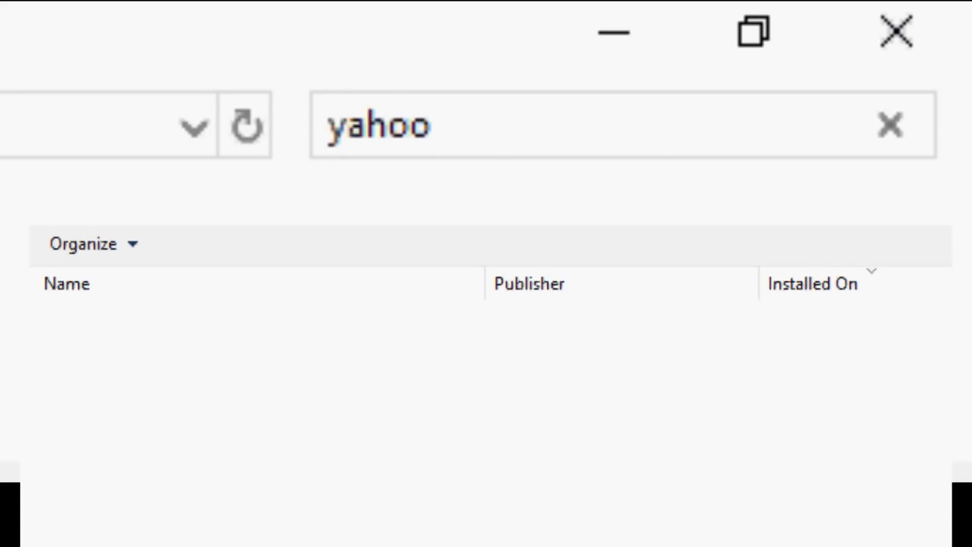
key(BackSpace)
key(BackSpace)
key(BackSpace)
key(BackSpace)
key(BackSpace)
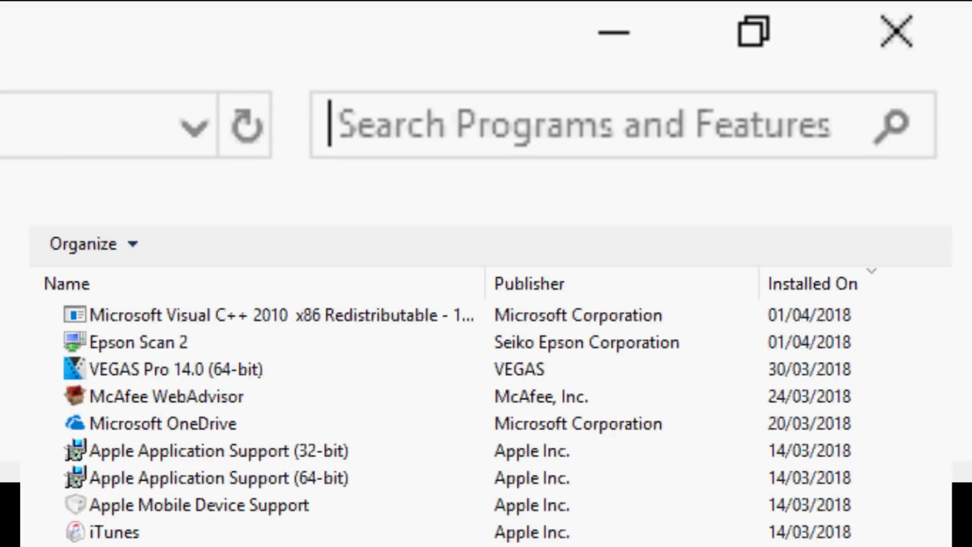
text(web)
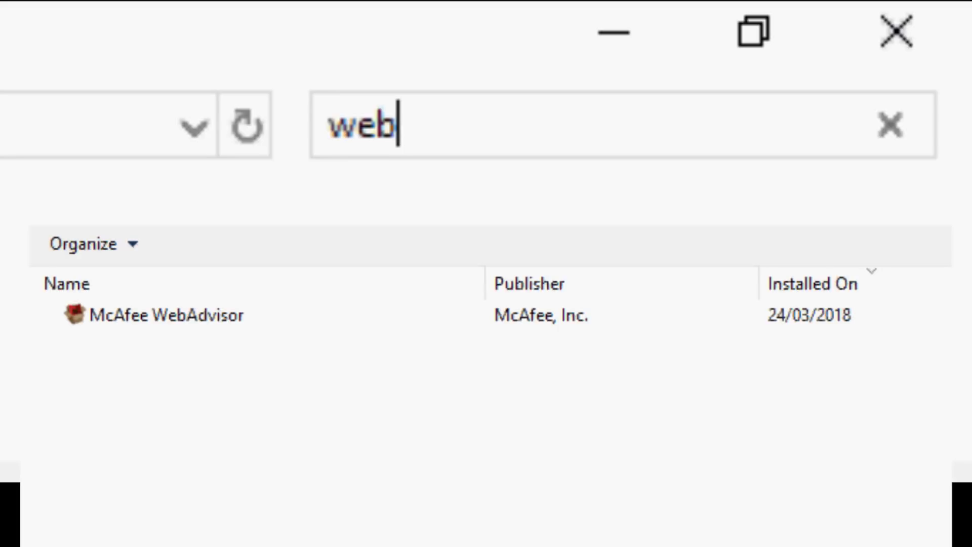
key(BackSpace)
key(BackSpace)
key(BackSpace)
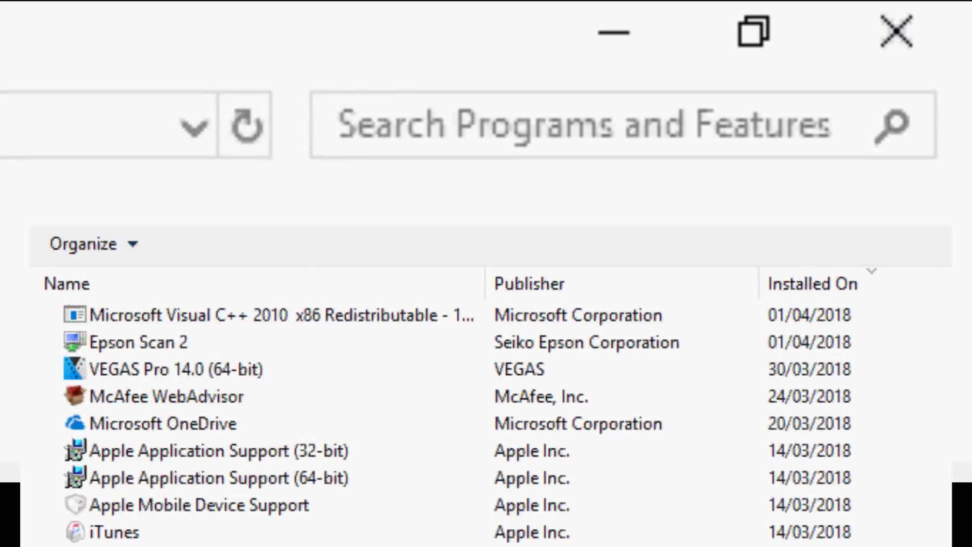
text(bing)
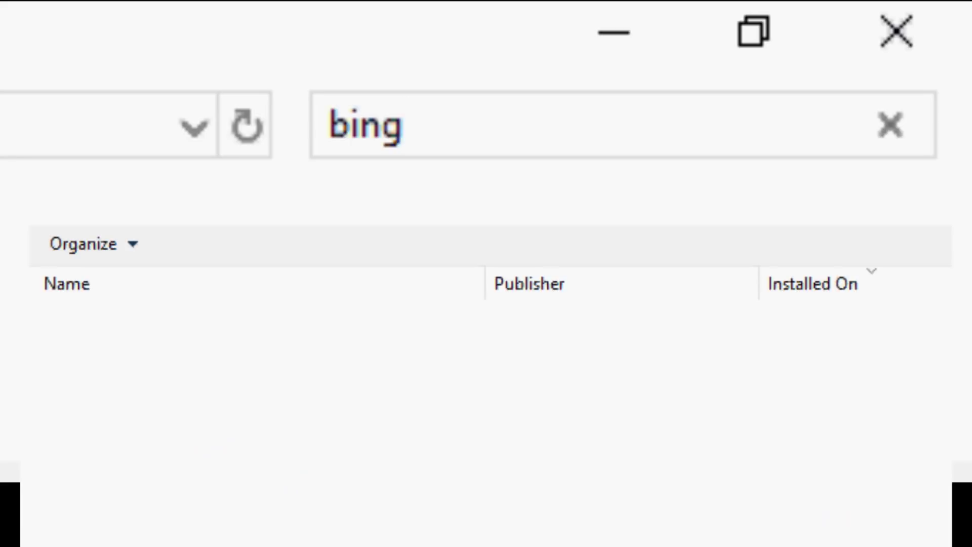
key(BackSpace)
key(BackSpace)
key(BackSpace)
key(BackSpace)
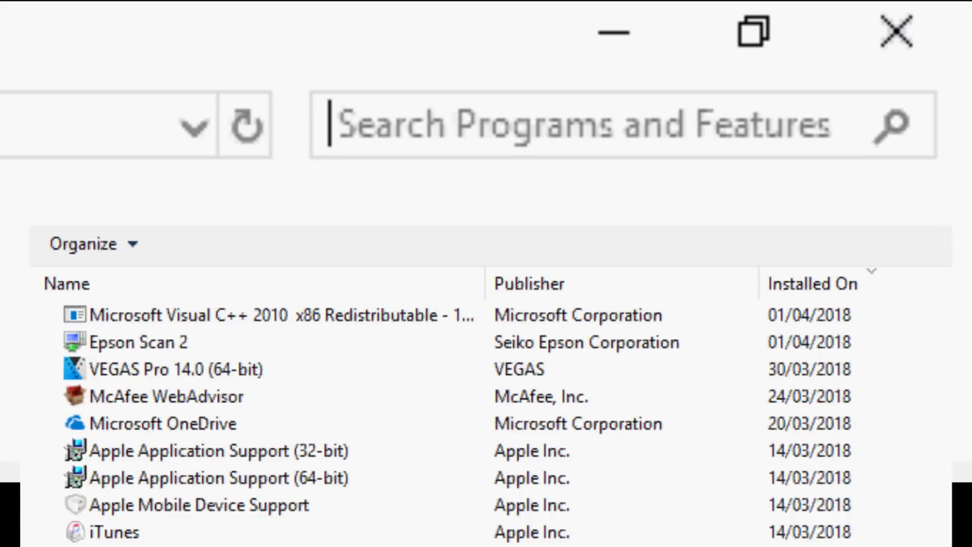
- Search for 'browser', 'get' and 'chromium', fixing typos; none match any installed program
text(b)
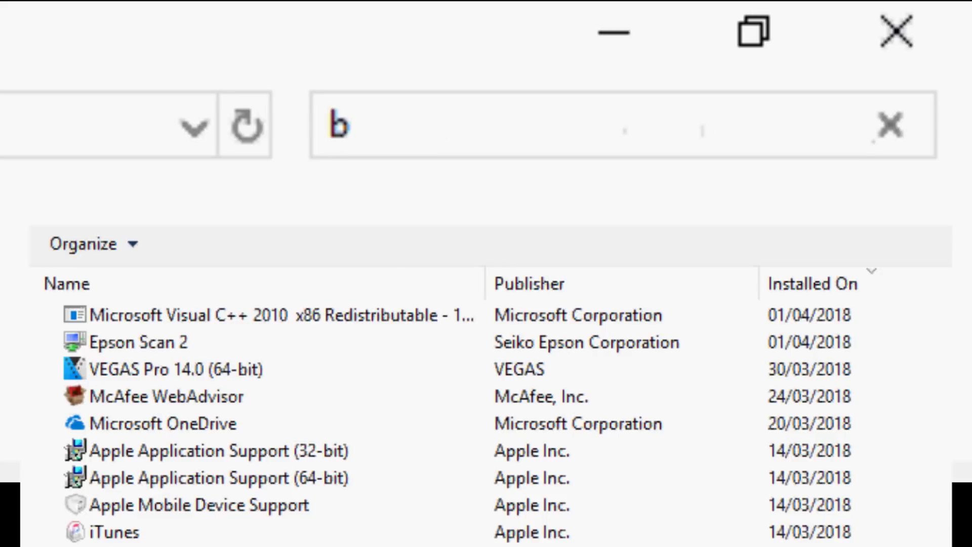
text(rwoser)
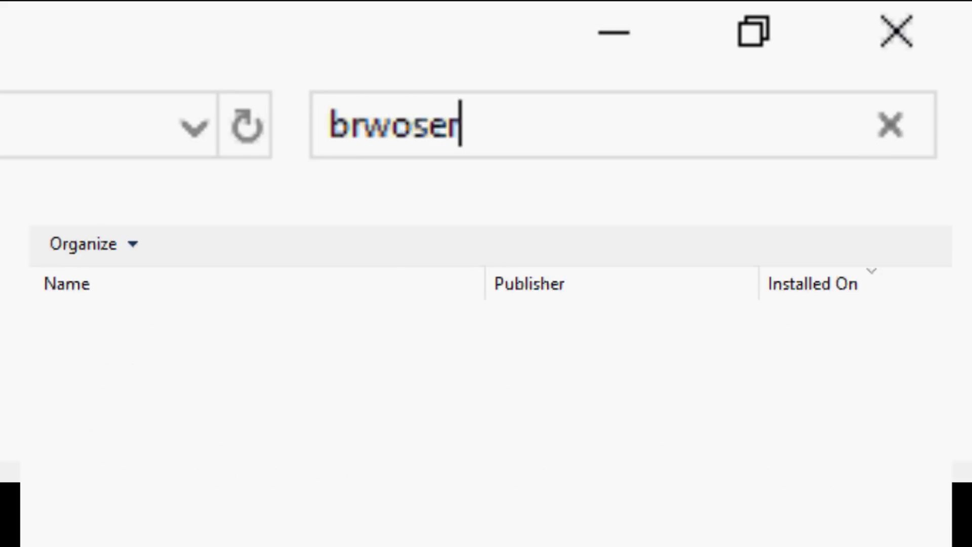
key(BackSpace)
key(BackSpace)
key(BackSpace)
key(BackSpace)
key(BackSpace)
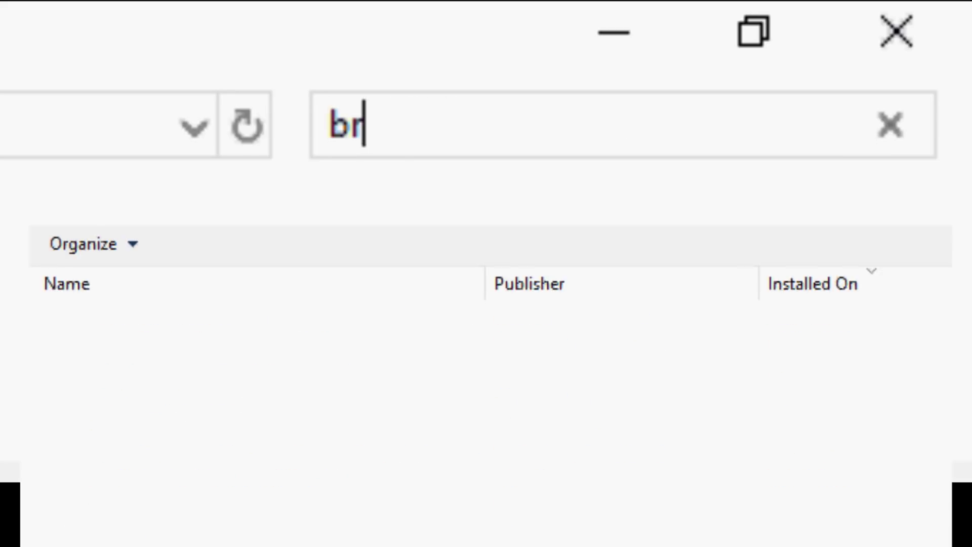
text(owser)
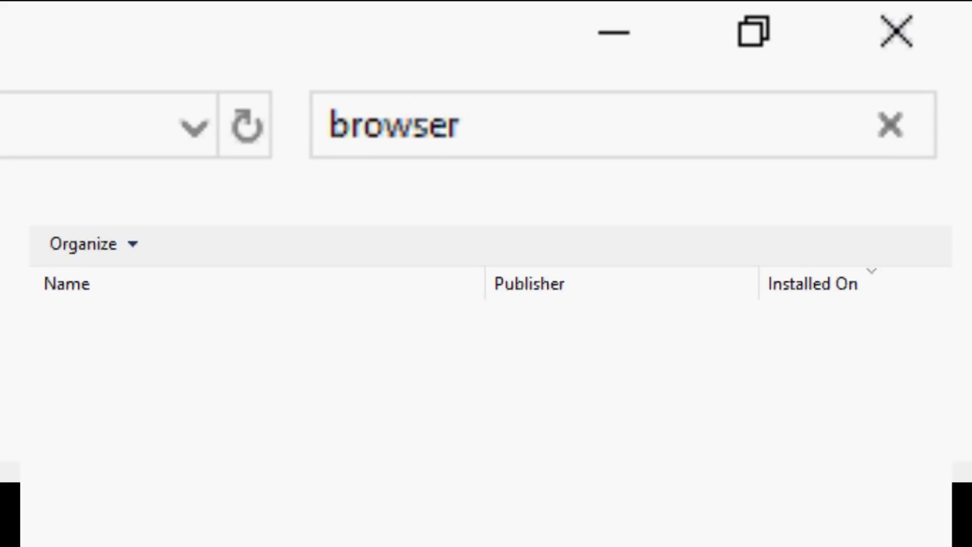
key(BackSpace)
key(BackSpace)
key(BackSpace)
key(BackSpace)
key(BackSpace)
key(BackSpace)
key(BackSpace)
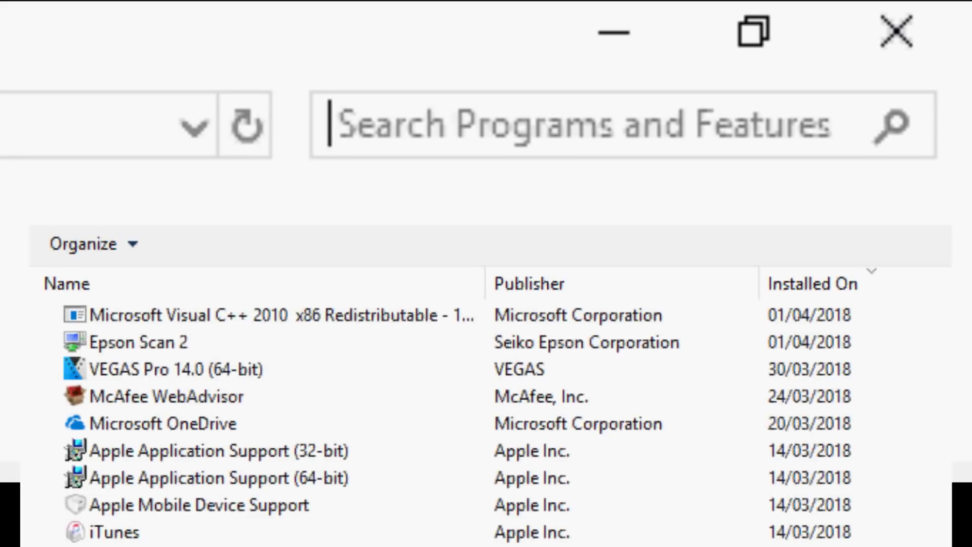
text(get)
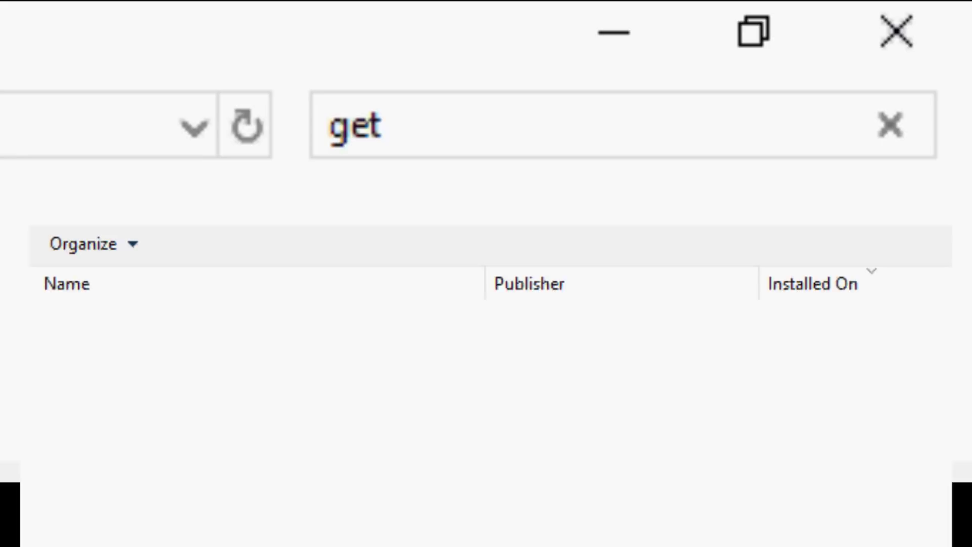
key(BackSpace)
key(BackSpace)
key(BackSpace)
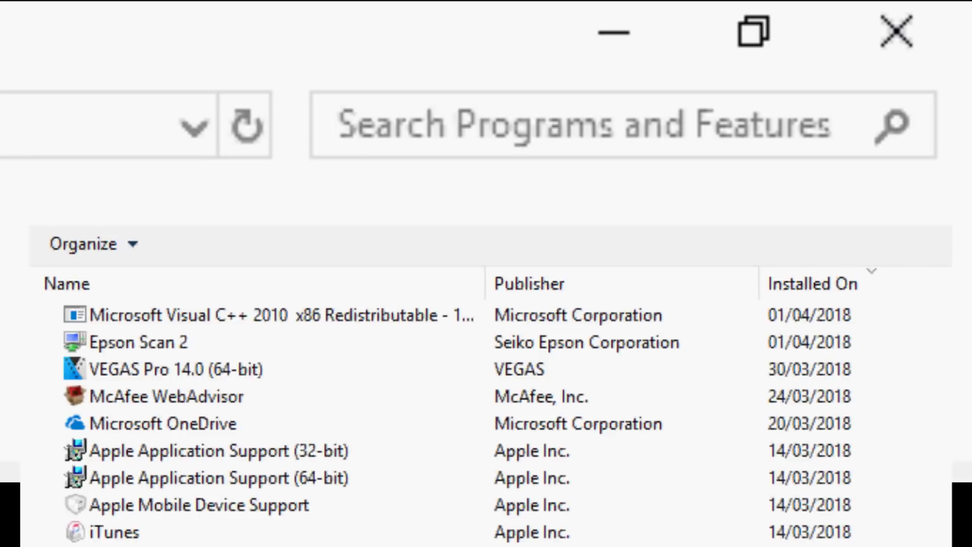
text(chr)
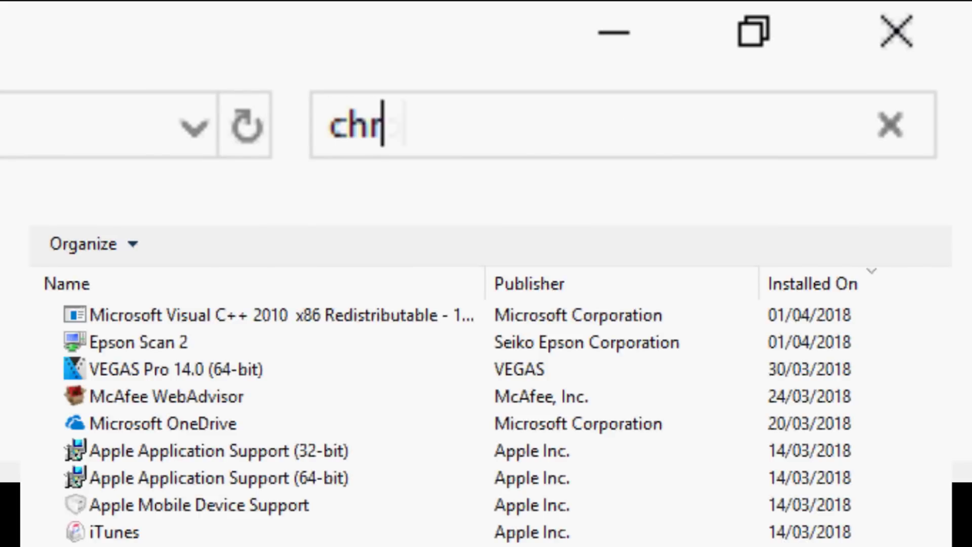
text(omiu)
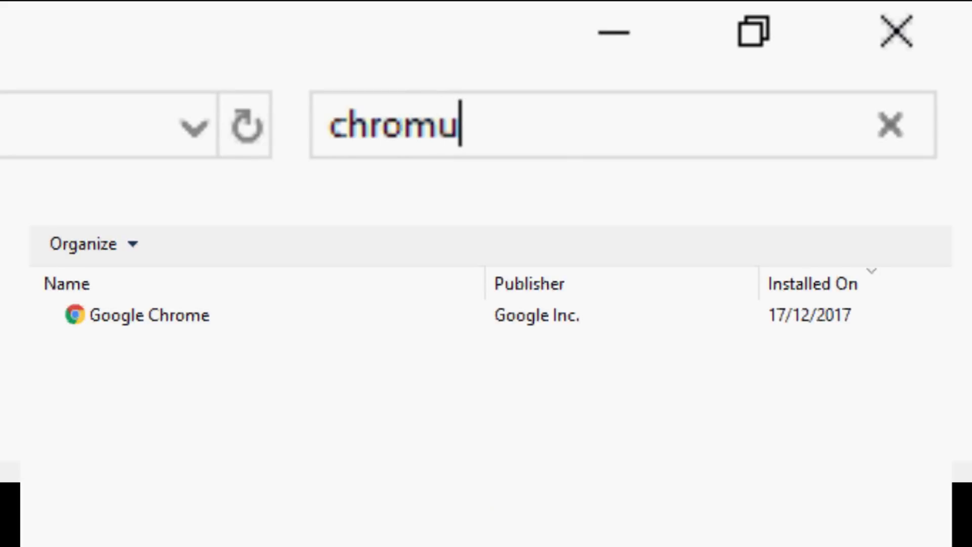
key(BackSpace)
text(ium)
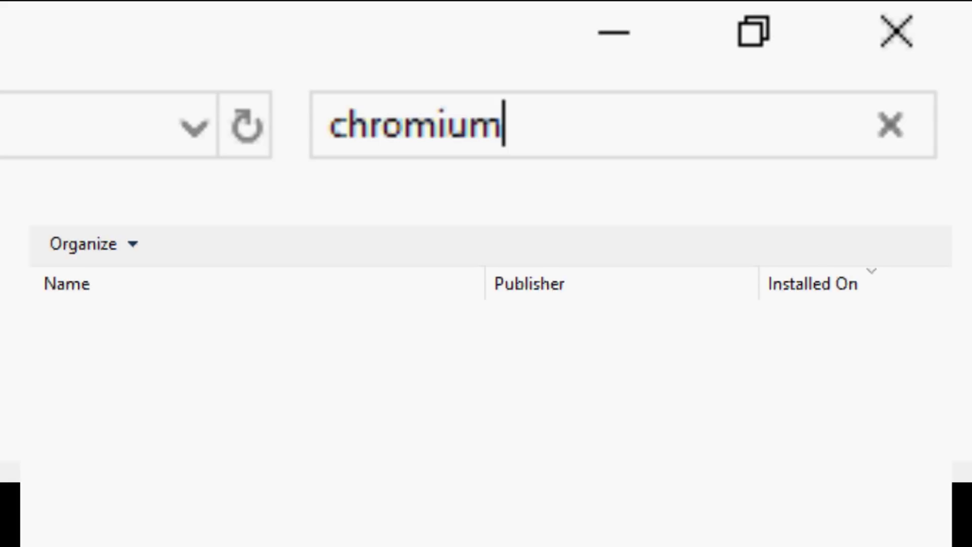
- Replace the 'chromium' search with 'engine' to find Intel® Management Engine Components
key(BackSpace)
key(BackSpace)
key(BackSpace)
key(BackSpace)
key(BackSpace)
key(BackSpace)
key(BackSpace)
key(BackSpace)
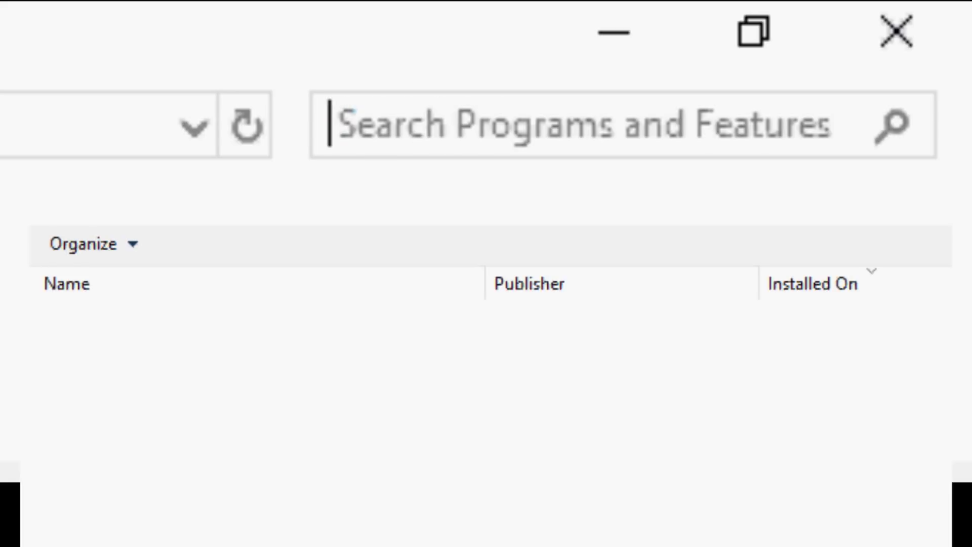
text(engine)
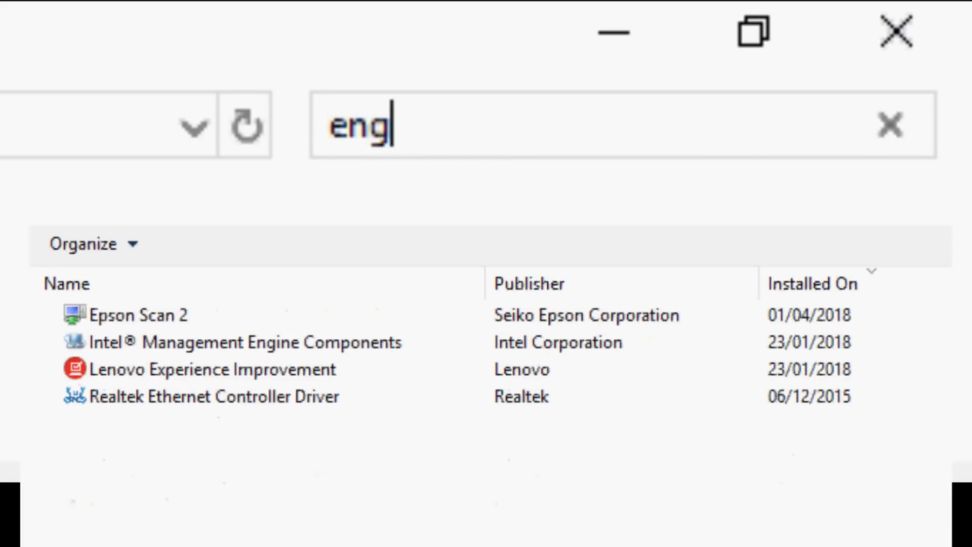